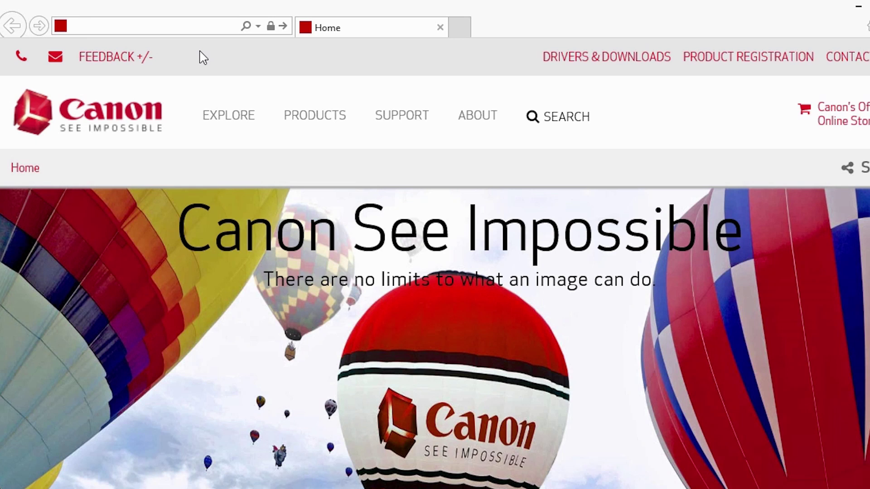
# Step: On canon.com/ijsetup choose U.S.A., model MX492, Connecting to Computer, and Windows PC
pyautogui.click(167, 27)
pyautogui.write('canon.com/')
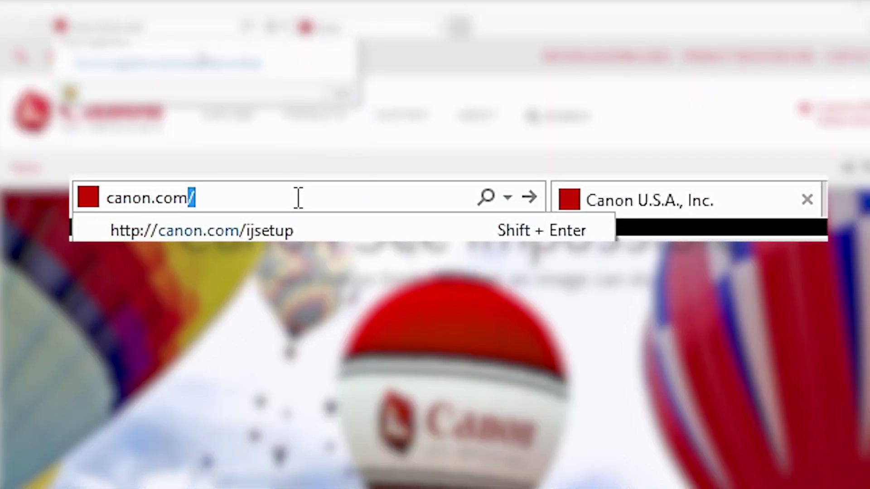
pyautogui.write('i')
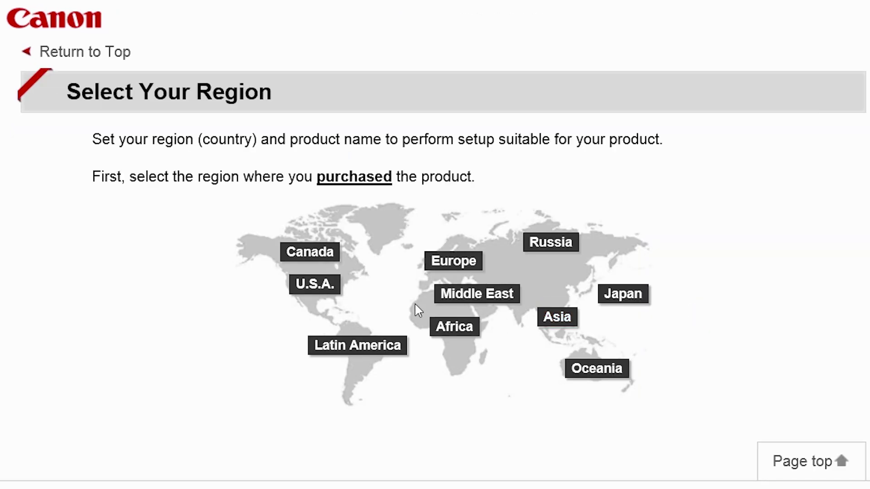
pyautogui.click(331, 292)
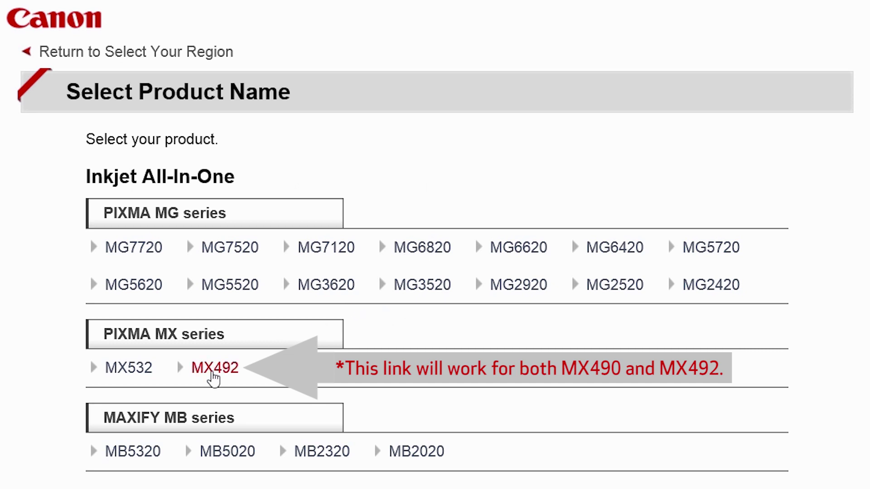
pyautogui.click(215, 369)
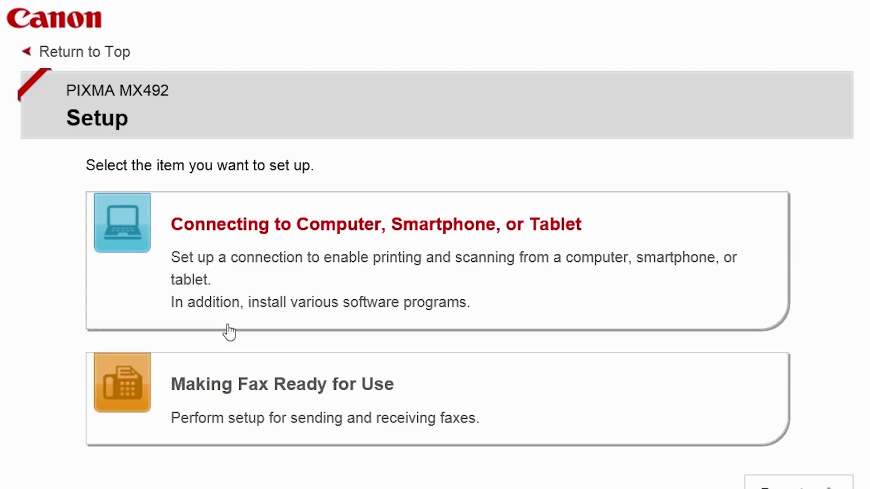
pyautogui.click(291, 281)
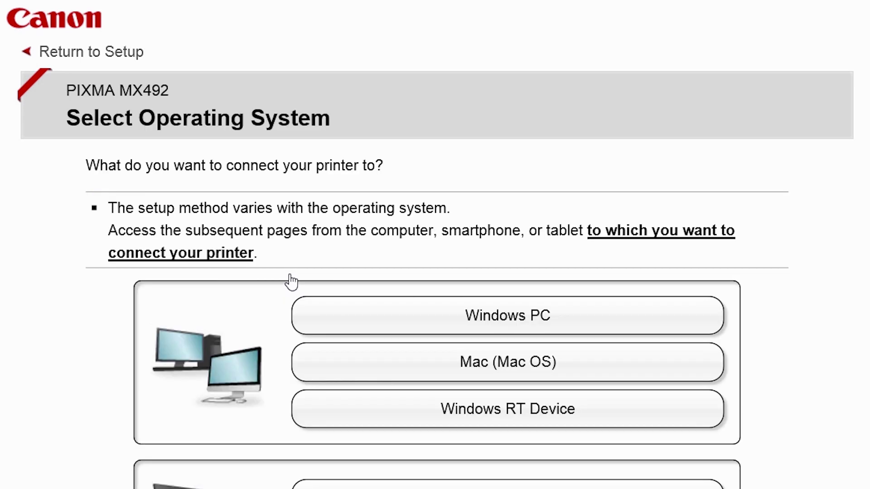
pyautogui.click(442, 317)
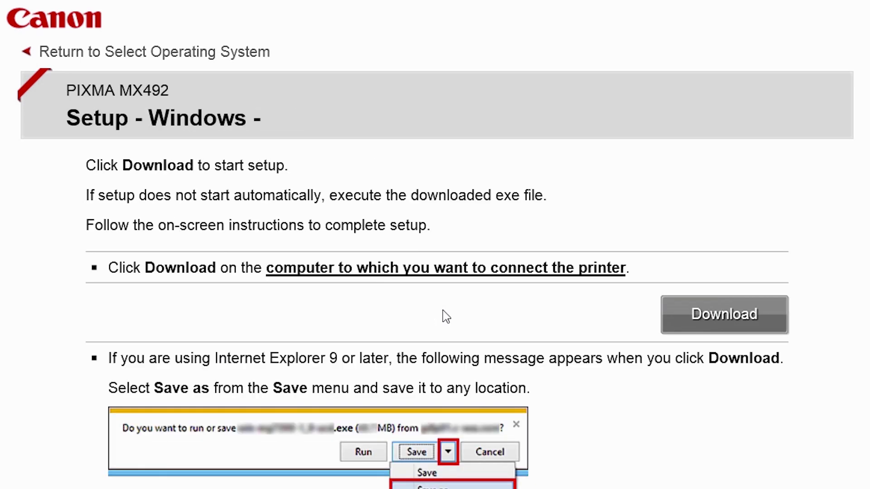
# Step: Download the Windows setup file and run it to launch the MX490 series installer
pyautogui.click(680, 317)
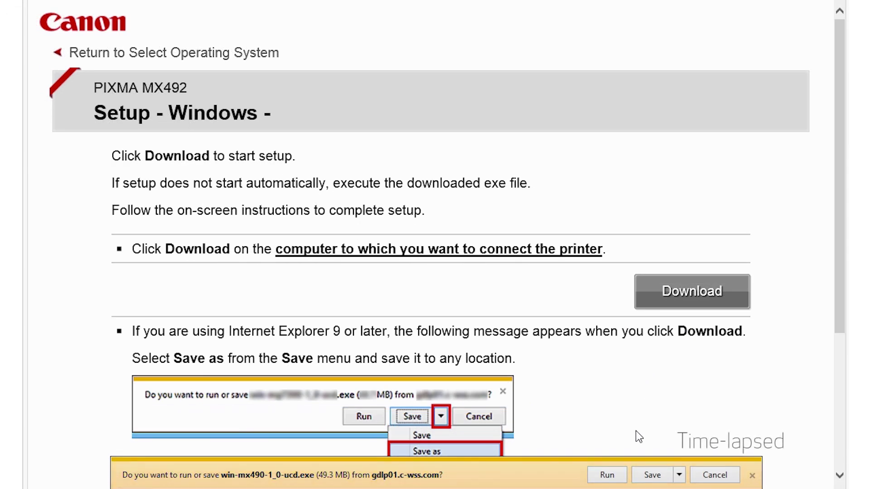
pyautogui.click(610, 476)
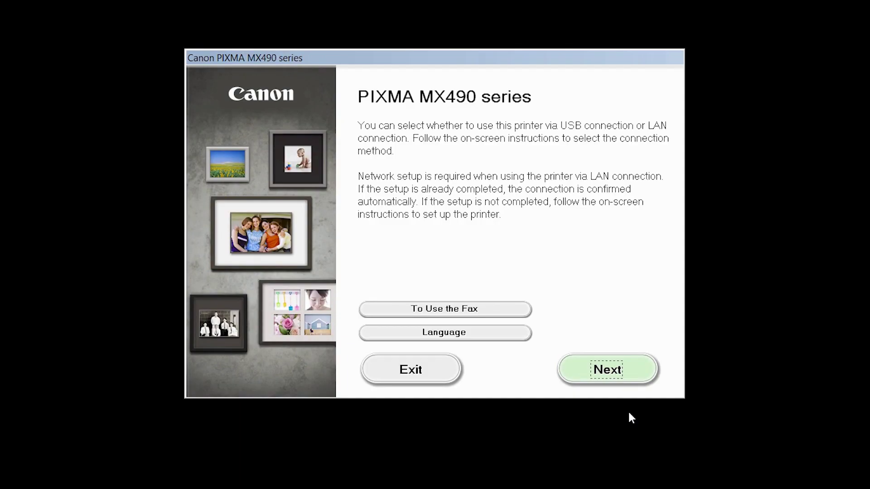
# Step: Start the installation and choose Wireless LAN Connection as the connection method
pyautogui.click(632, 376)
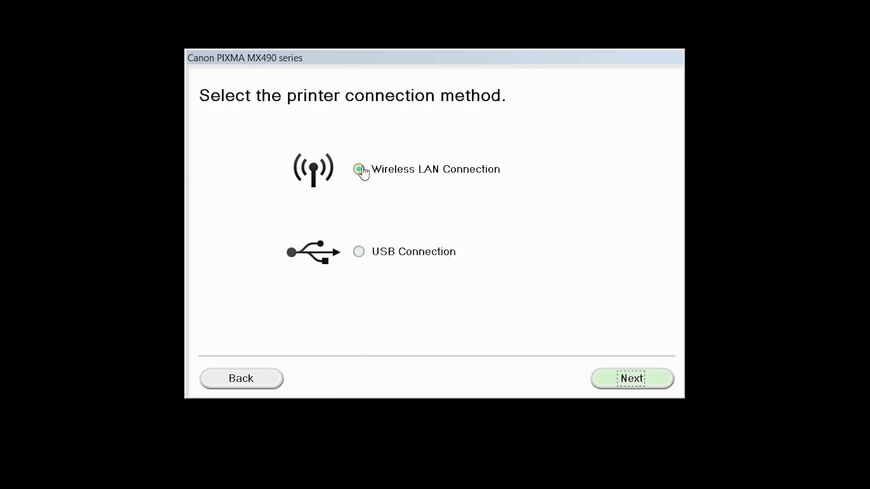
pyautogui.click(362, 172)
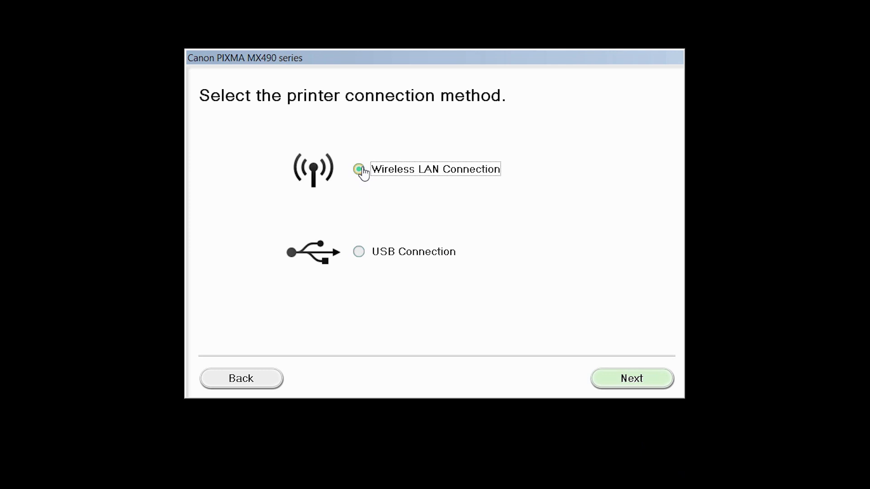
pyautogui.click(615, 379)
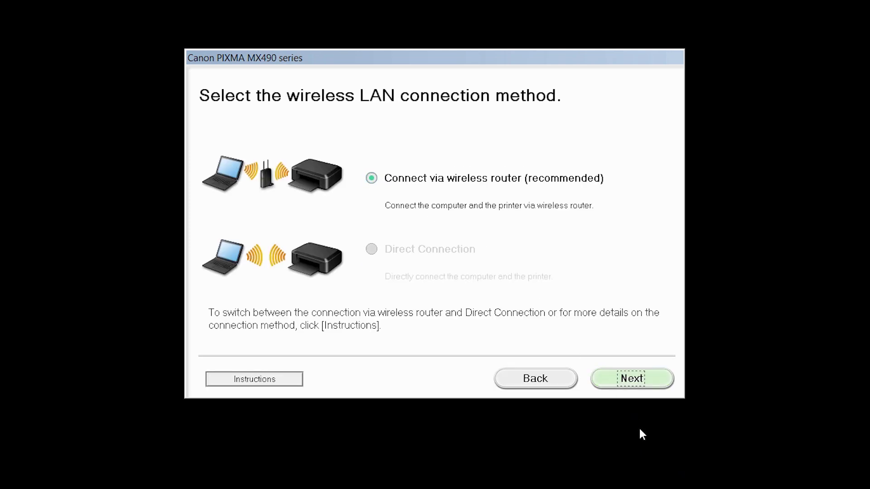
# Step: Choose connecting via the wireless router and begin searching the network for the printer
pyautogui.click(371, 180)
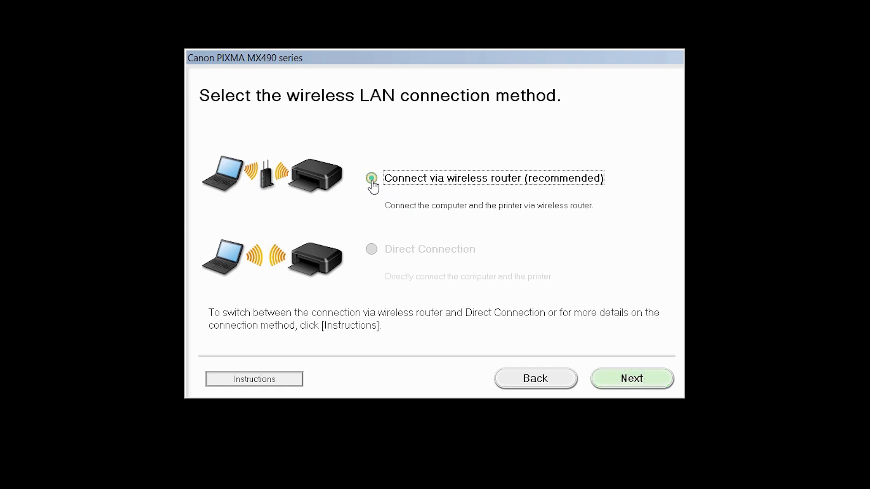
pyautogui.click(618, 393)
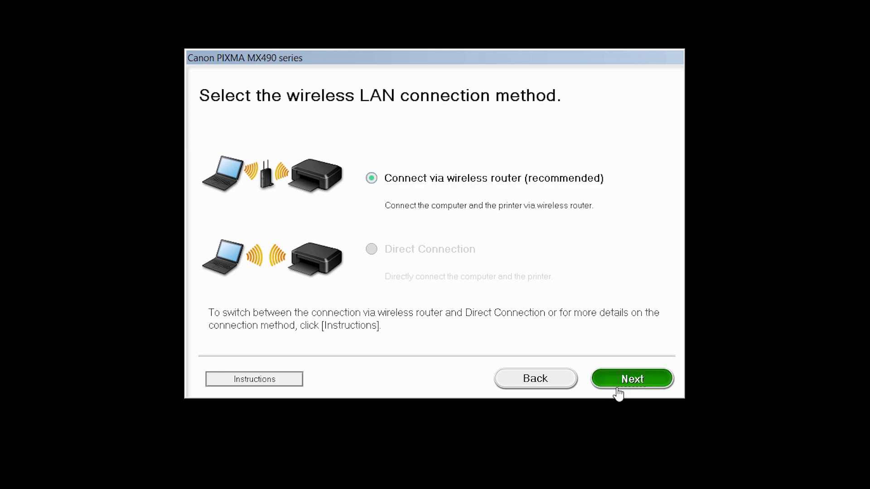
pyautogui.click(655, 388)
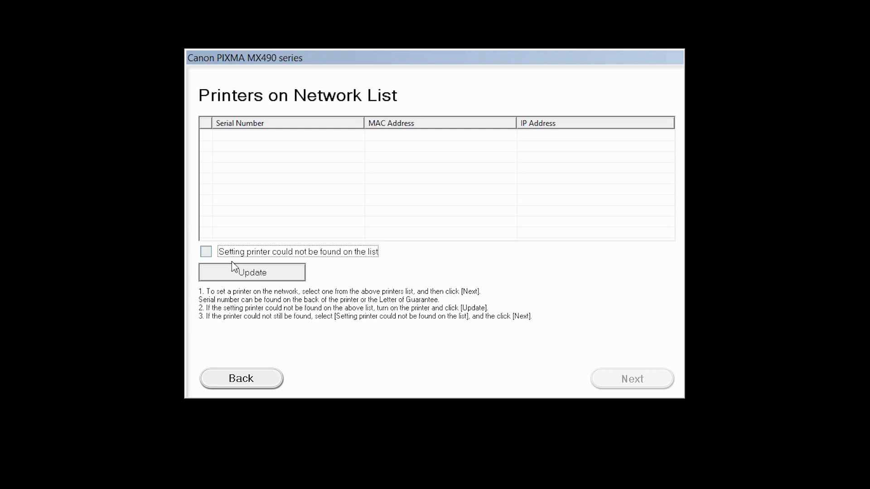
# Step: Mark 'Setting printer could not be found on the list' and continue to the Setup Guide
pyautogui.click(207, 252)
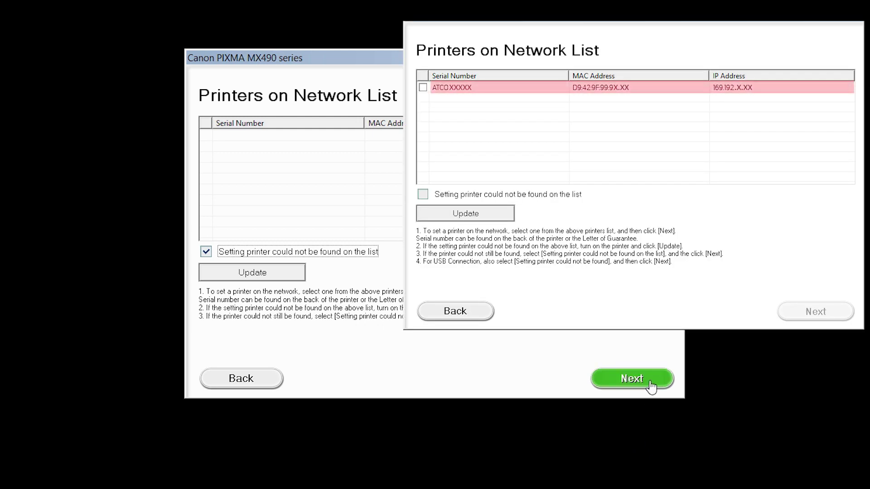
pyautogui.click(650, 387)
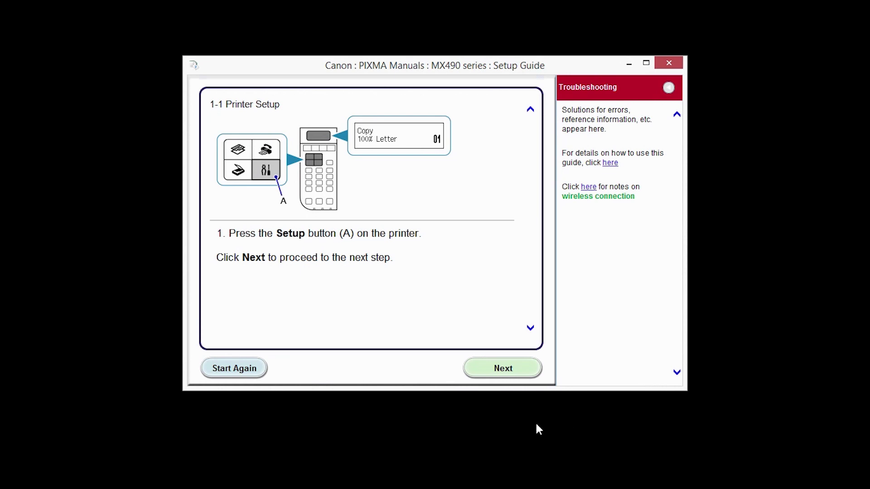
# Step: Advance the Setup Guide through Printer Setup and Wireless LAN to the WPS Push Button Method steps
pyautogui.click(521, 374)
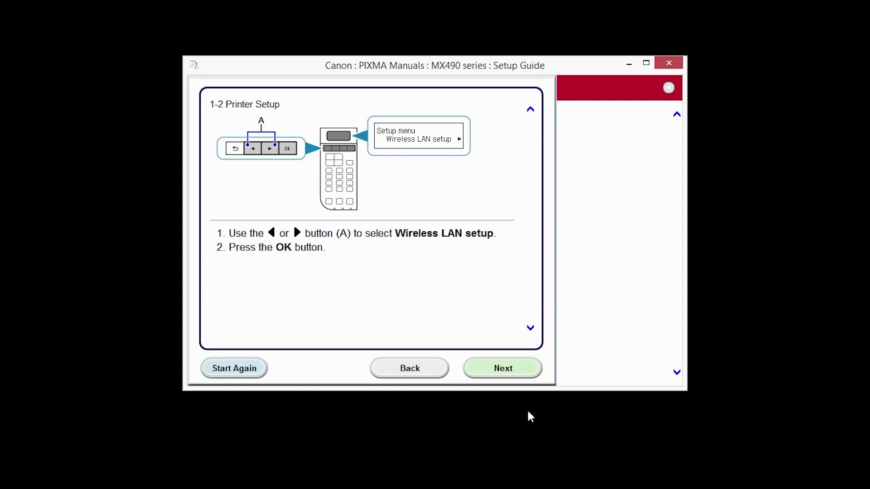
pyautogui.click(527, 374)
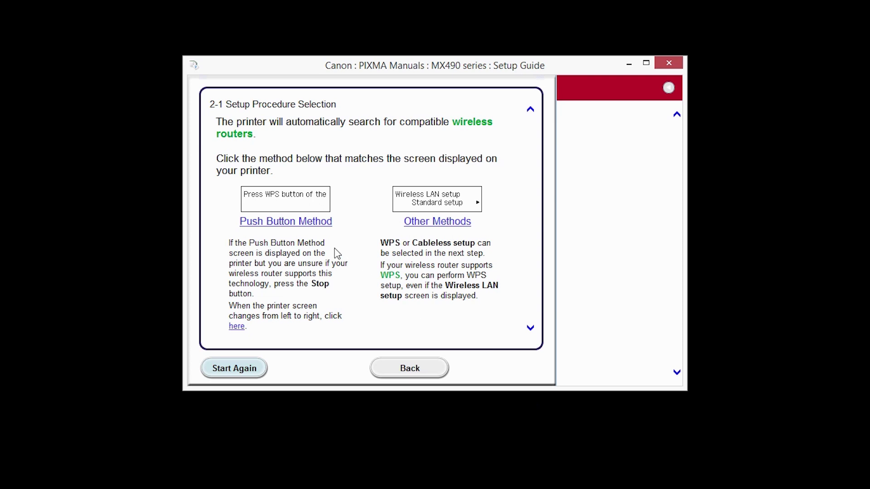
pyautogui.click(310, 224)
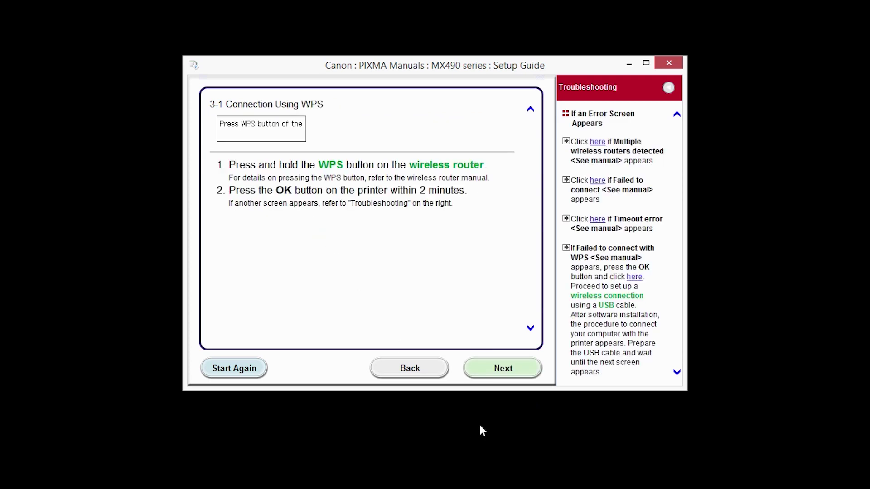
pyautogui.click(501, 369)
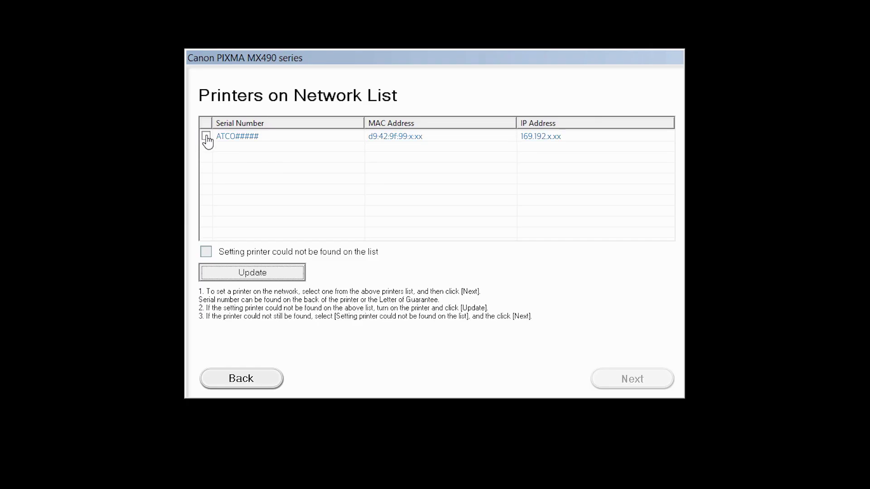
# Step: Select the detected printer in the network list and accept the default Software Installation List
pyautogui.click(206, 138)
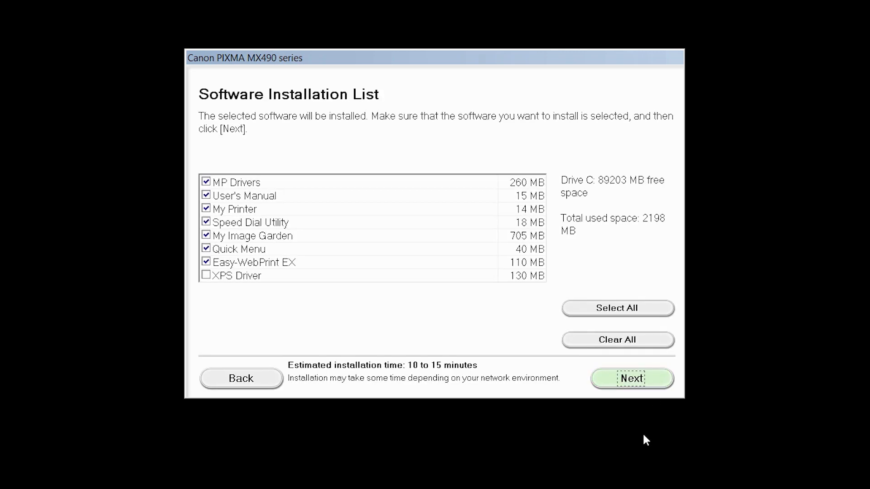
pyautogui.click(655, 386)
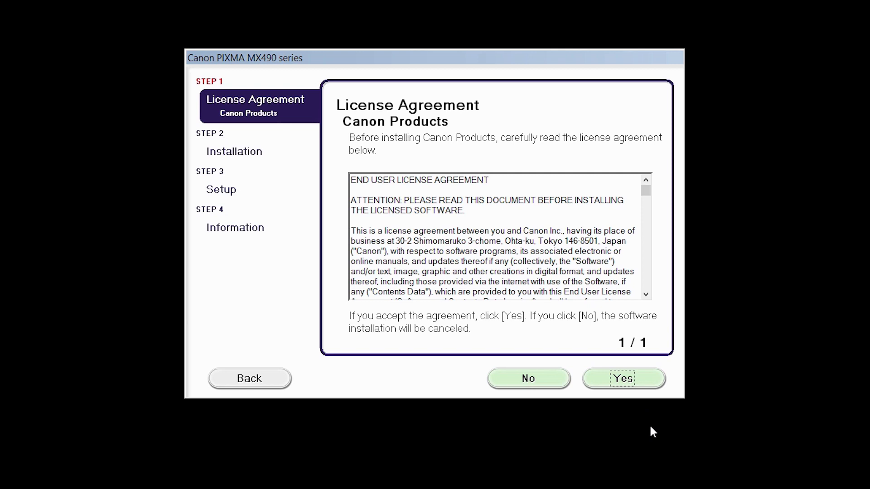
# Step: Agree to the License Agreement, allow the install wizard processes, and confirm network setup completion
pyautogui.click(646, 388)
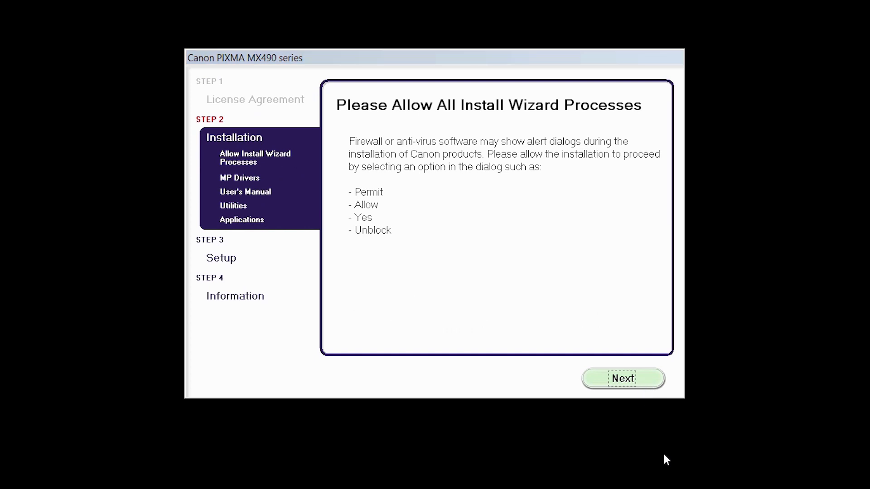
pyautogui.click(643, 390)
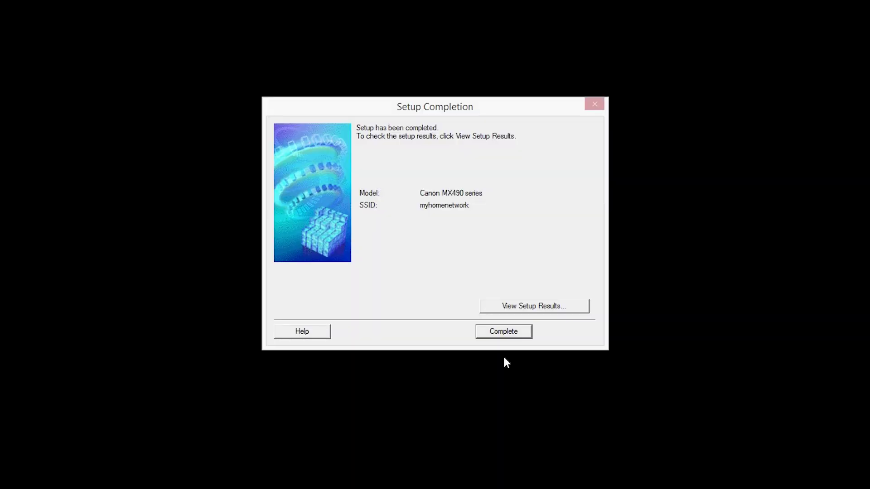
pyautogui.click(486, 333)
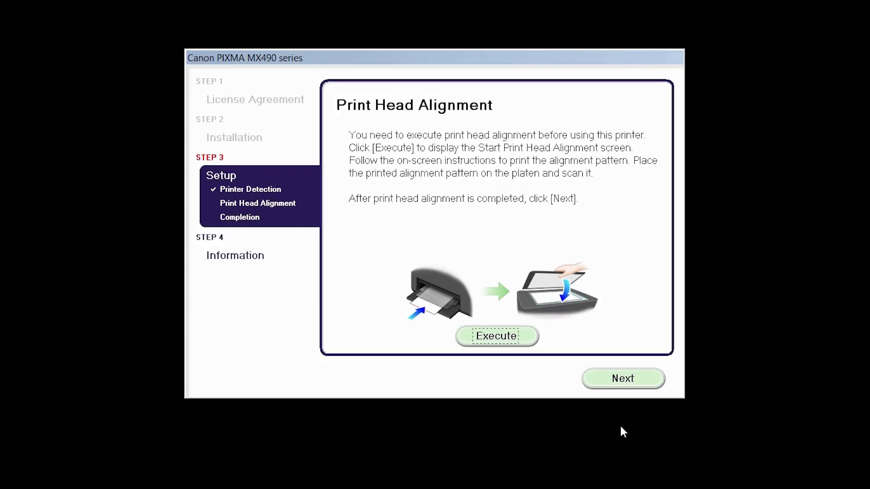
# Step: Continue past the Print Head Alignment page to Setup Complete
pyautogui.click(638, 392)
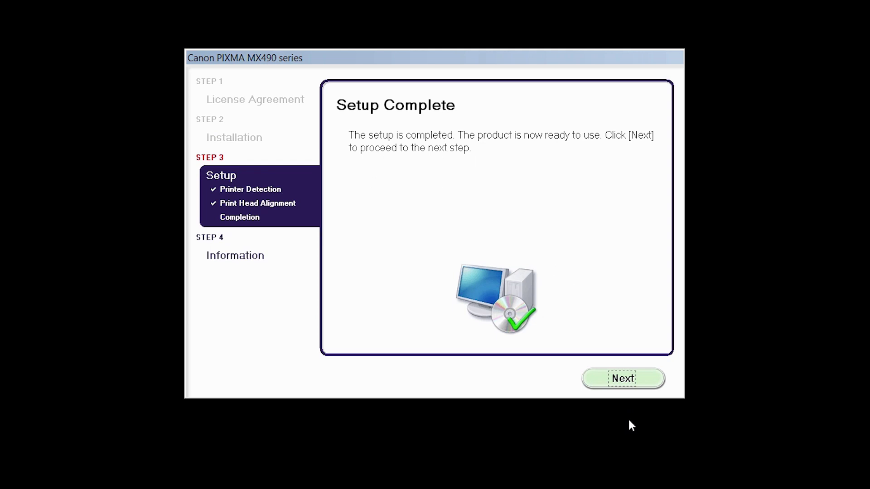
# Step: Continue through Setup Complete and User Registration, then agree to the Extended Survey Program
pyautogui.click(648, 387)
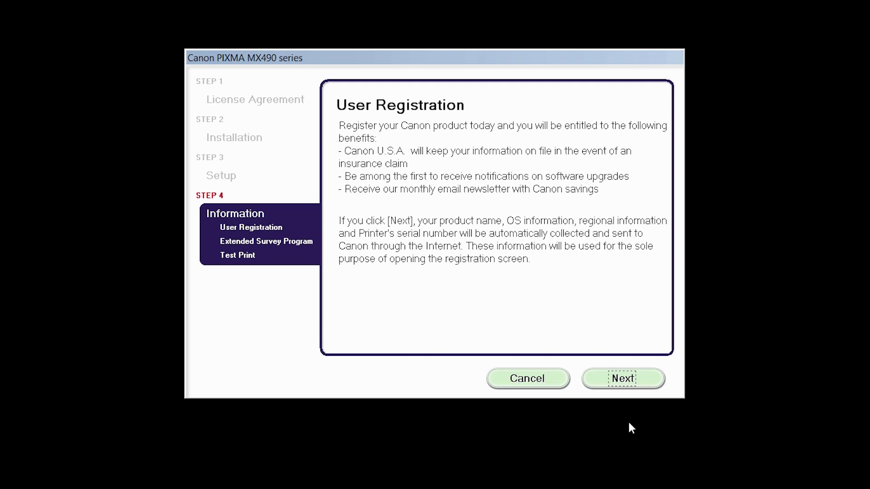
pyautogui.click(650, 384)
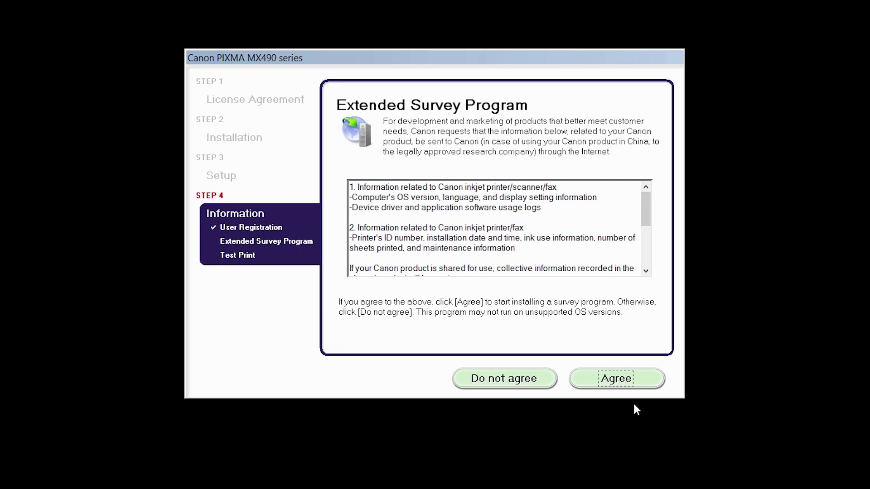
pyautogui.click(644, 389)
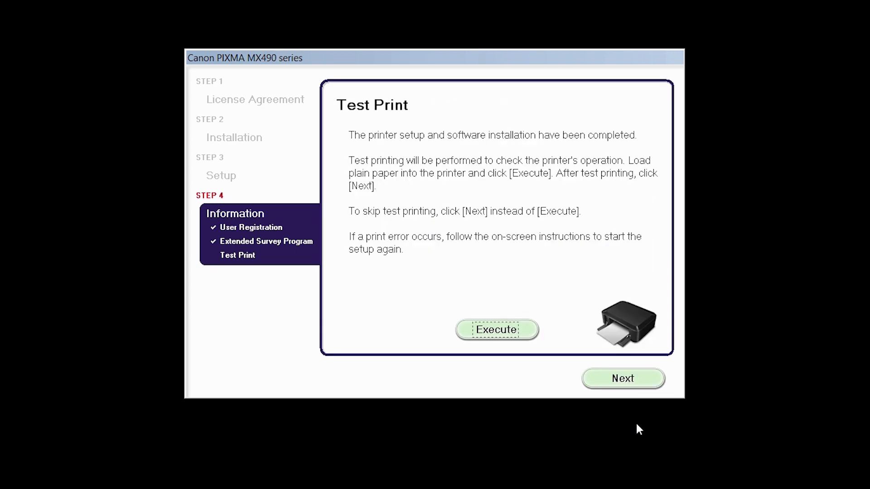
# Step: Execute a test print and finish, reaching 'Installation completed successfully'
pyautogui.click(526, 337)
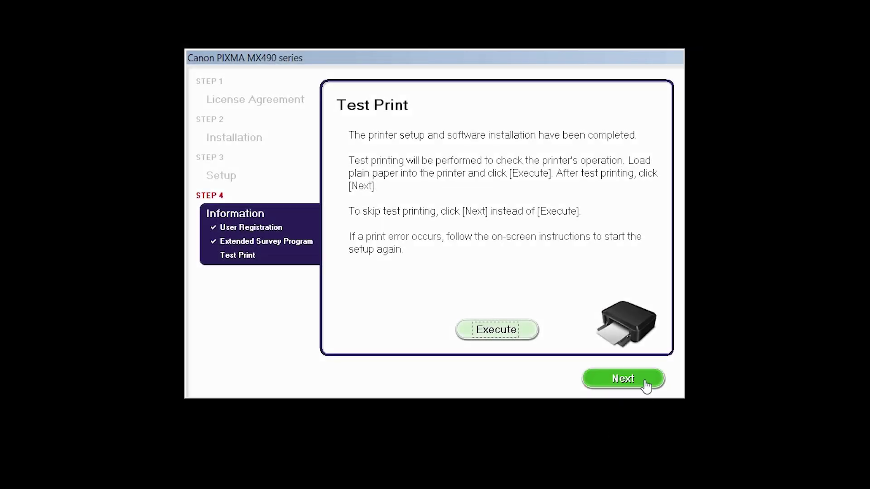
pyautogui.click(623, 379)
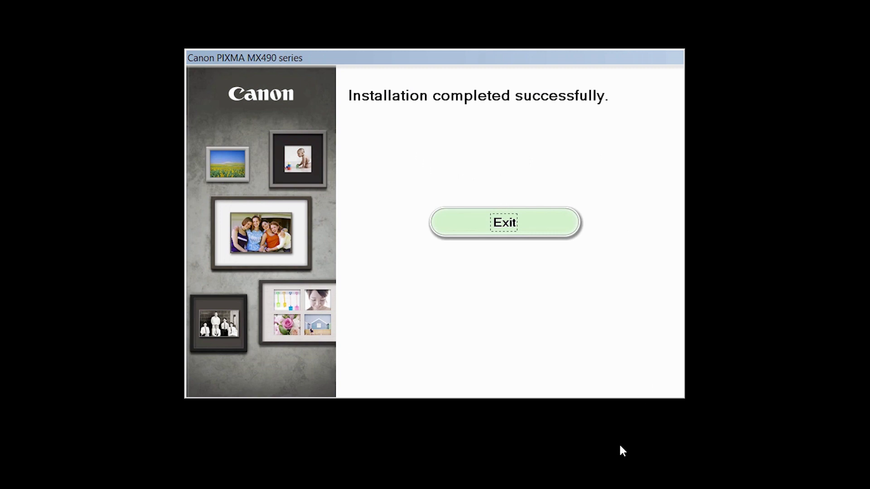